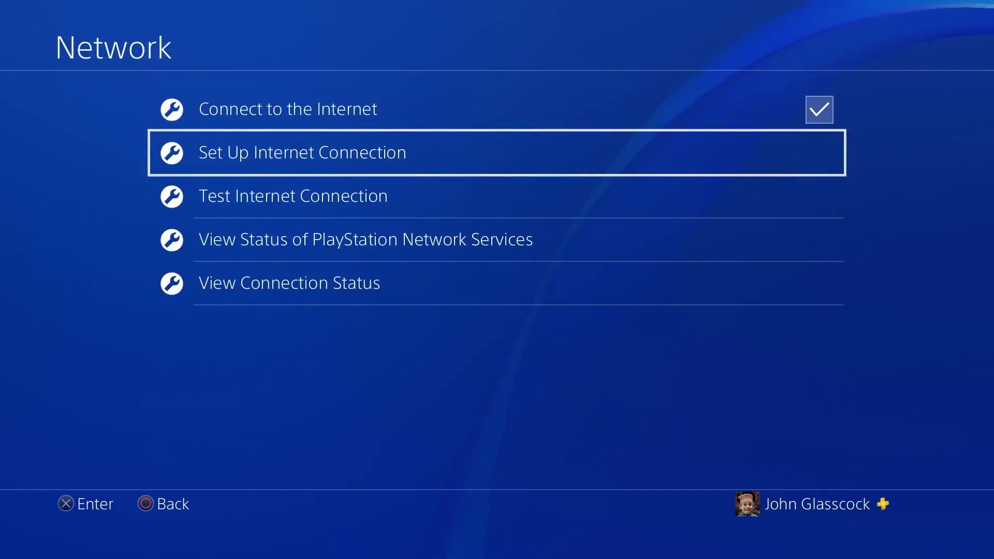
# Start the PS4's Set Up Internet Connection from Network settings
pyautogui.press('Return')
# Choose a custom Wi-Fi setup with automatic IP and no DHCP host name
pyautogui.press('Up')
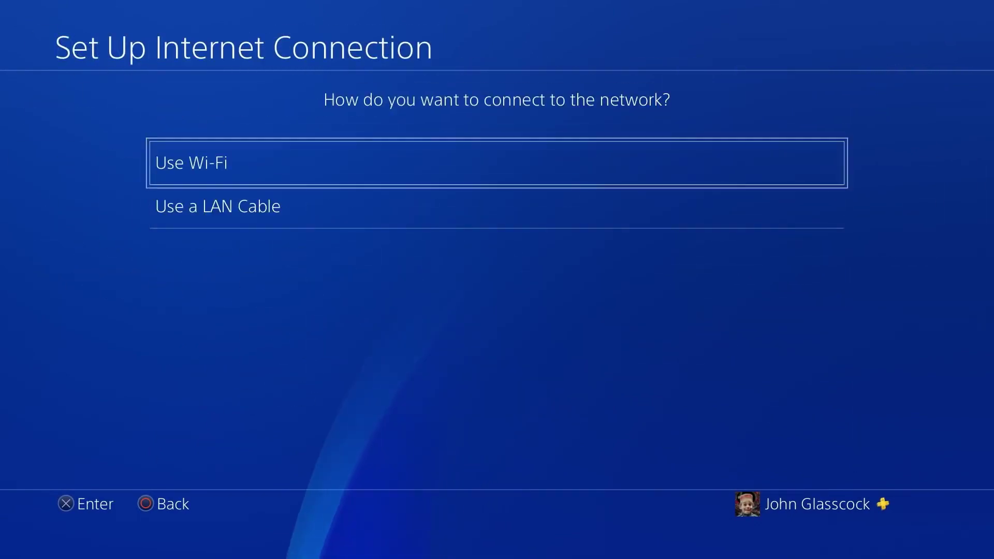
pyautogui.press('Return')
pyautogui.press('Down')
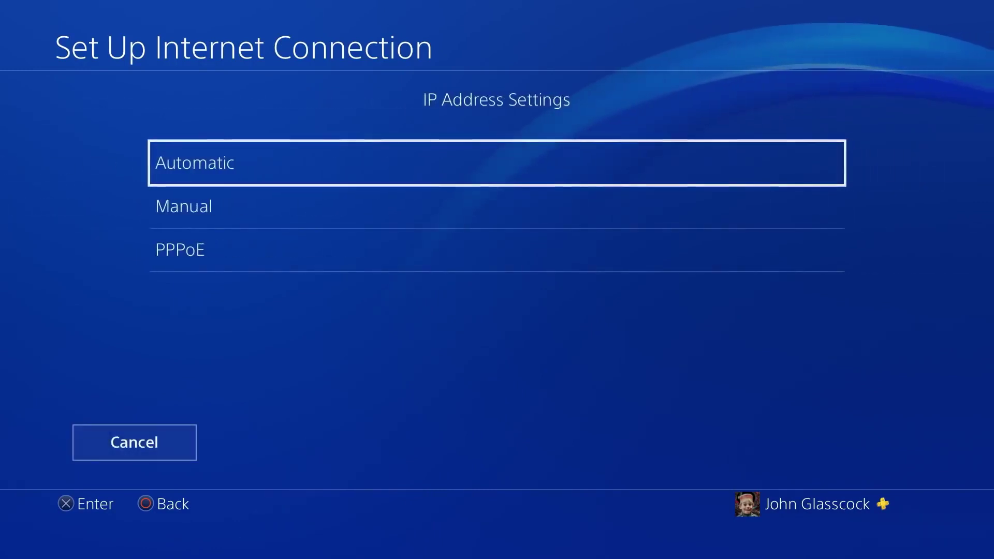
pyautogui.press('Return')
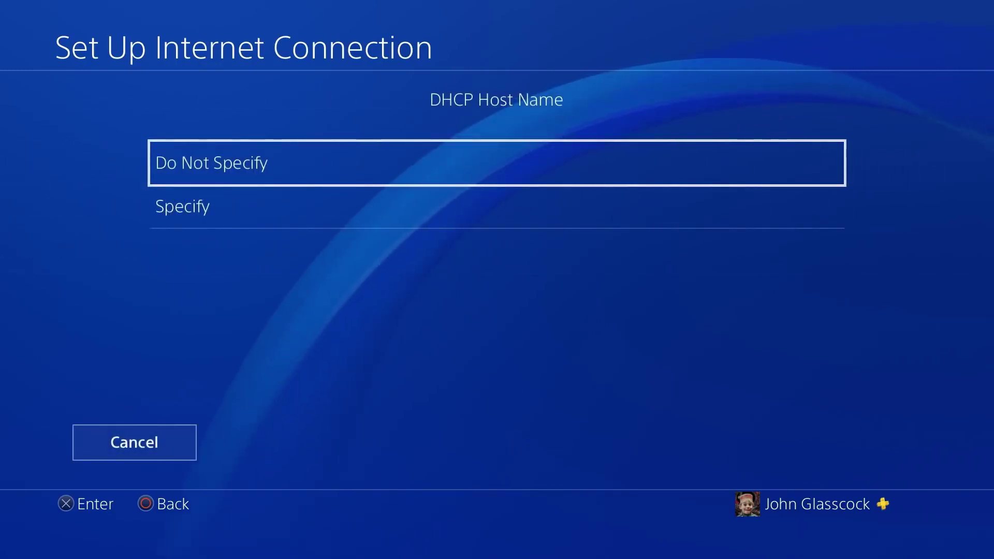
pyautogui.press('Return')
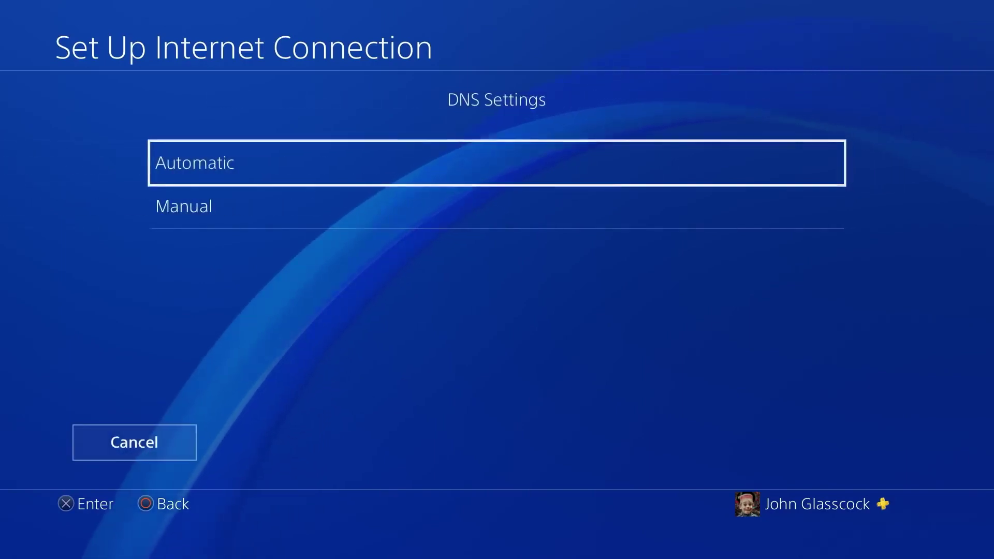
# Set manual DNS 8.8.8.8 / 8.8.4.4, keep MTU automatic, and use no proxy
pyautogui.press('Down')
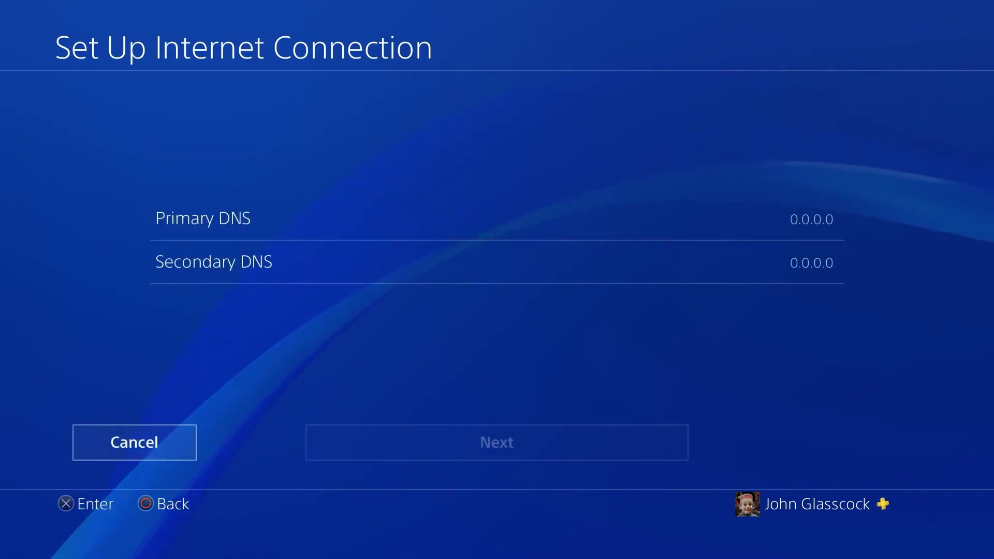
pyautogui.press('Return')
pyautogui.press('Down')
pyautogui.press('Return')
pyautogui.press('Left')
pyautogui.press('Down')
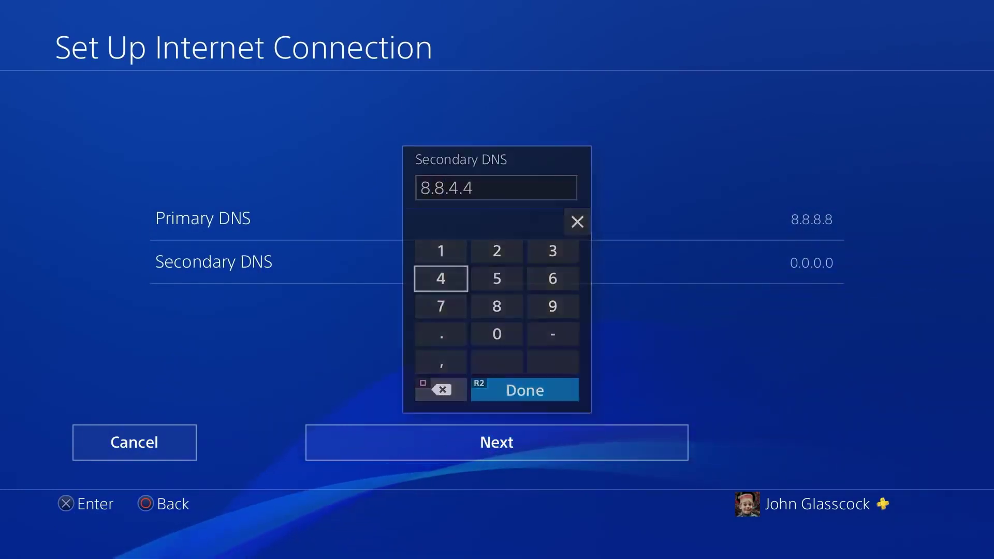
pyautogui.press('Return')
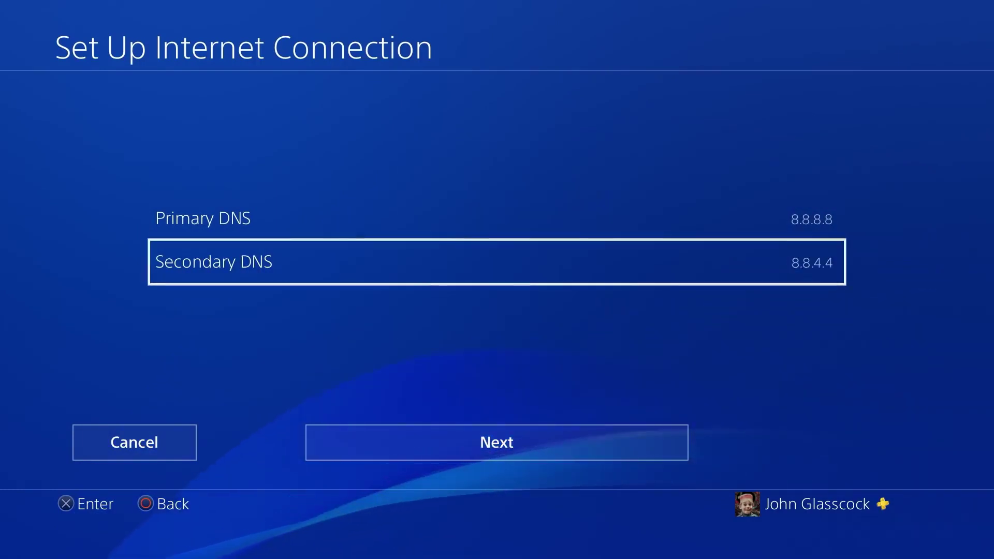
pyautogui.press('Down')
pyautogui.press('Return')
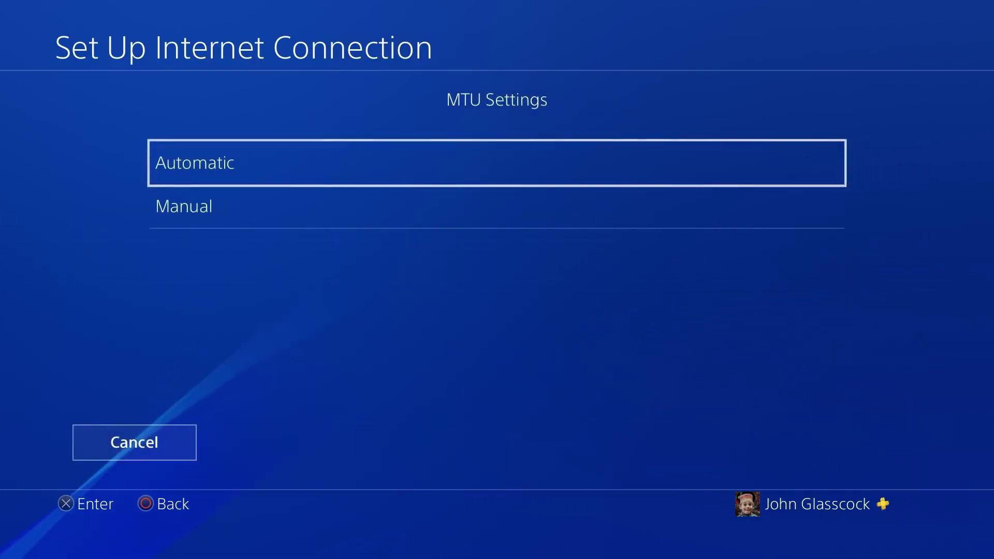
pyautogui.press('Return')
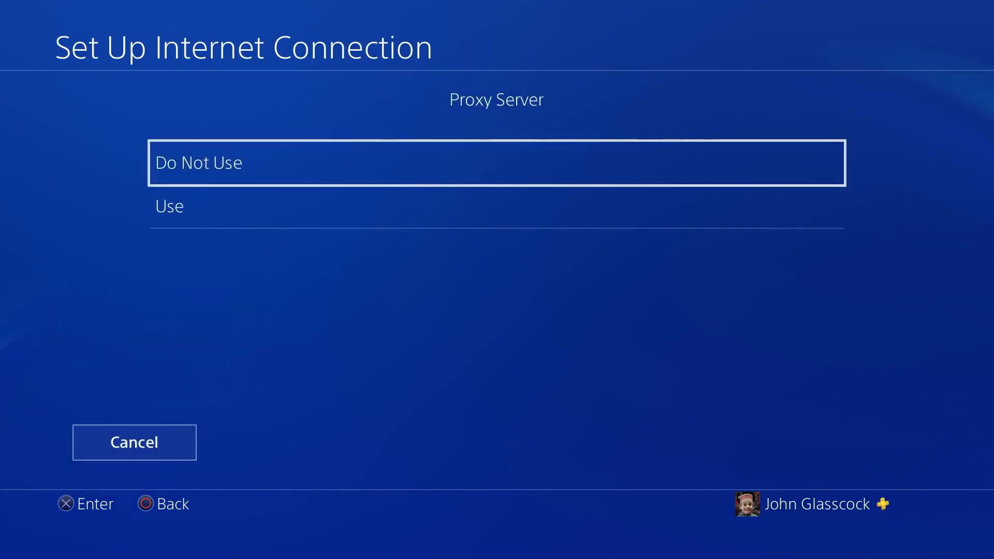
pyautogui.press('Return')
pyautogui.press('Return')
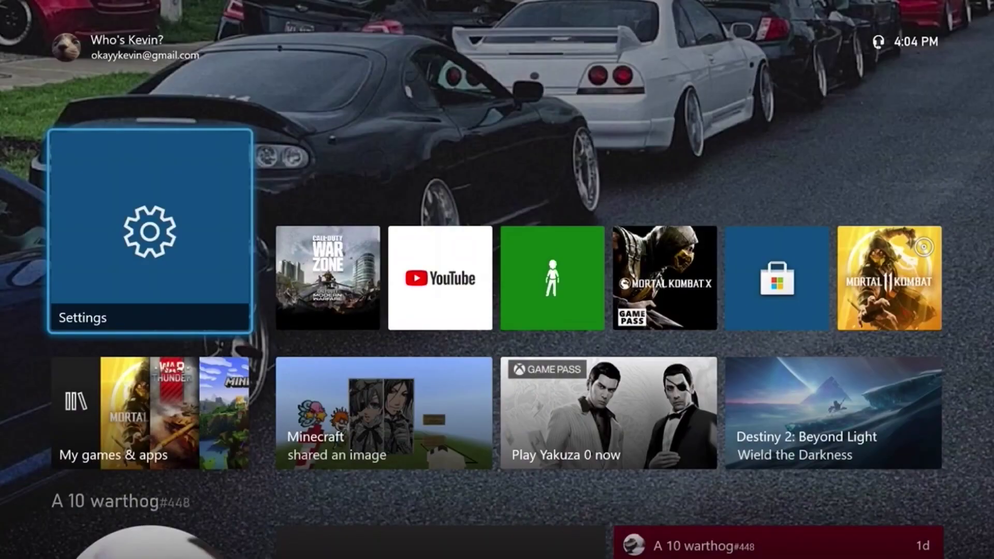
# Bring up the Xbox guide from the home screen
pyautogui.press('super')
# Go from Profile & system to the Xbox's advanced network settings
pyautogui.press('Right')
pyautogui.press('Right')
pyautogui.press('Right')
pyautogui.press('Down')
pyautogui.press('Down')
pyautogui.press('Down')
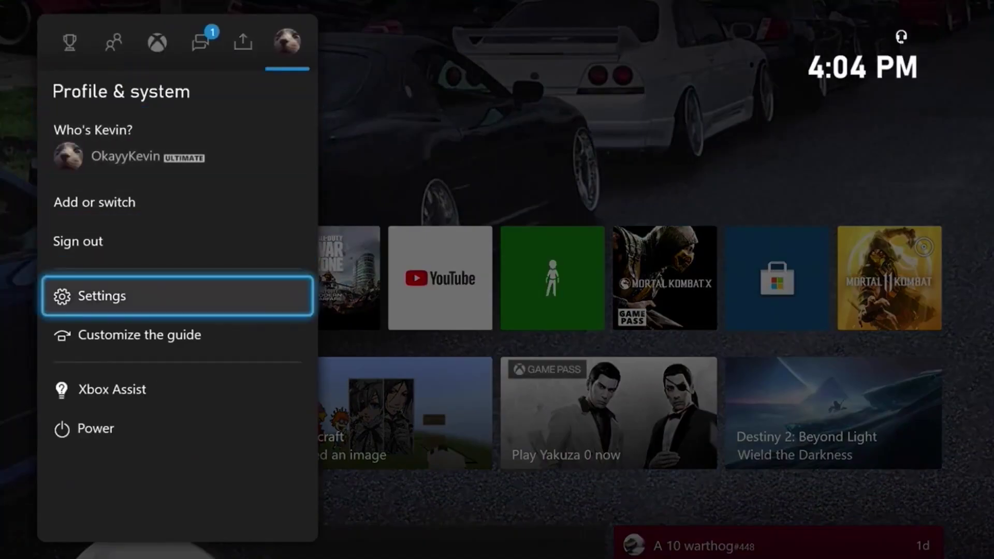
pyautogui.press('Return')
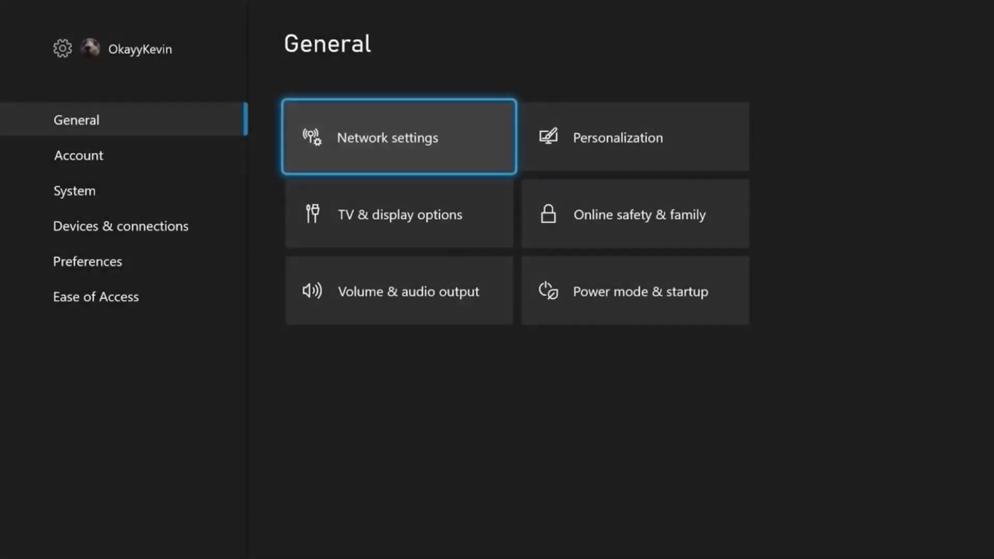
pyautogui.press('Return')
pyautogui.press('Right')
pyautogui.press('Down')
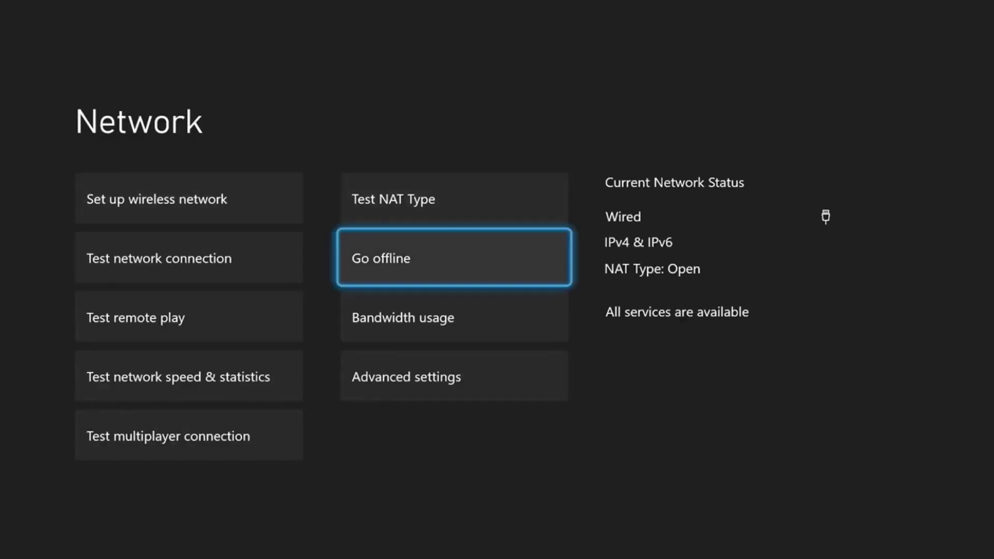
pyautogui.press('Down')
pyautogui.press('Down')
pyautogui.press('Return')
# Open the IPv4 DNS settings and choose manual DNS entry
pyautogui.press('Down')
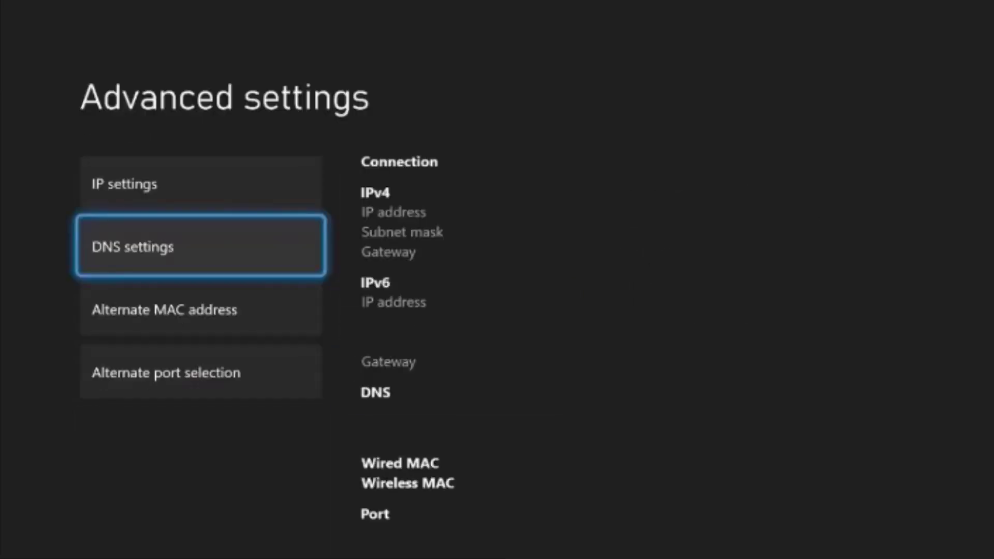
pyautogui.press('Return')
pyautogui.press('Down')
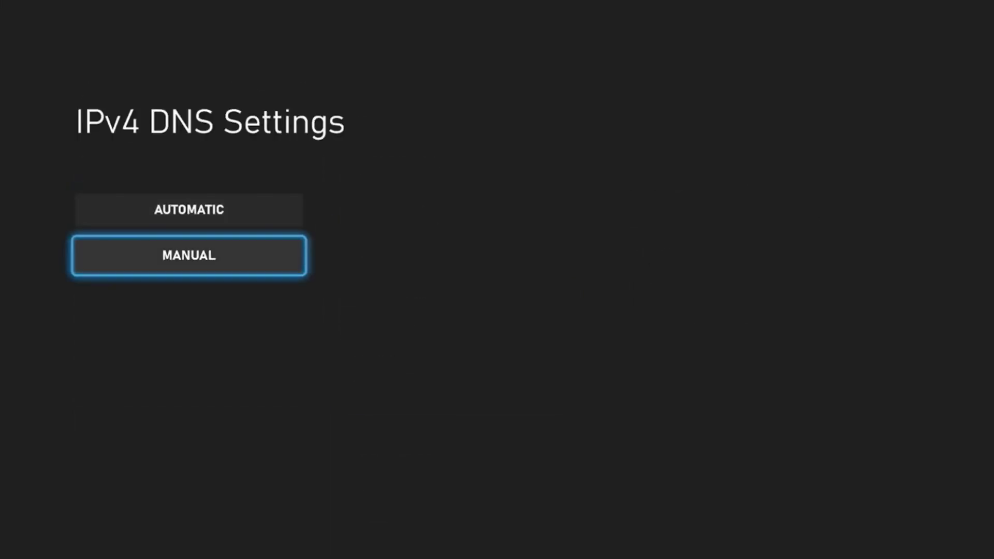
pyautogui.press('Return')
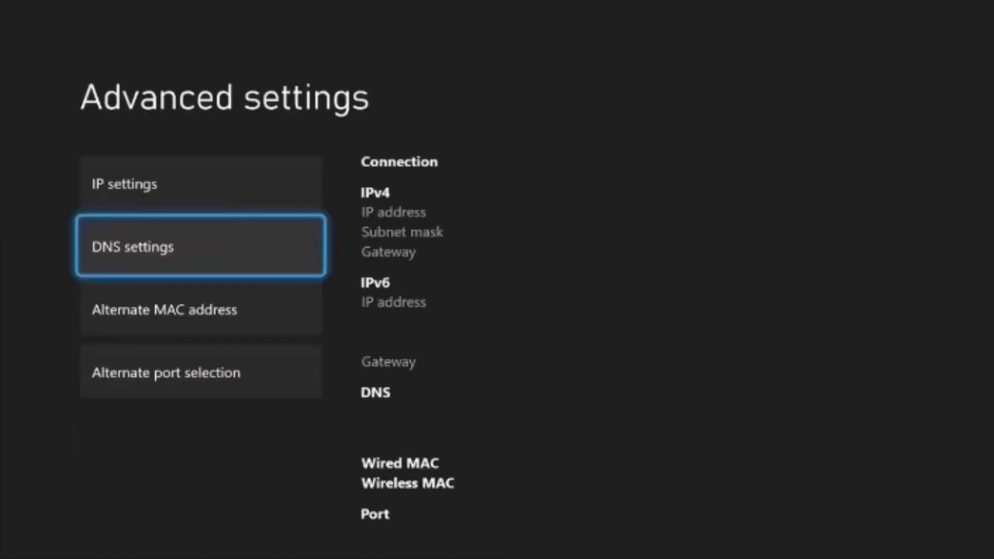
pyautogui.press('Return')
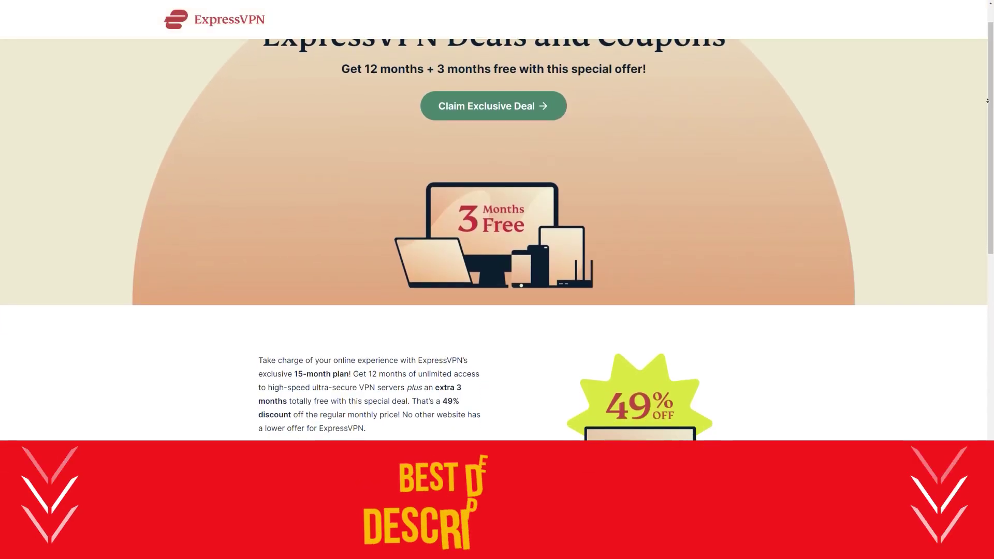
pyautogui.scroll(-2, 494, 238)
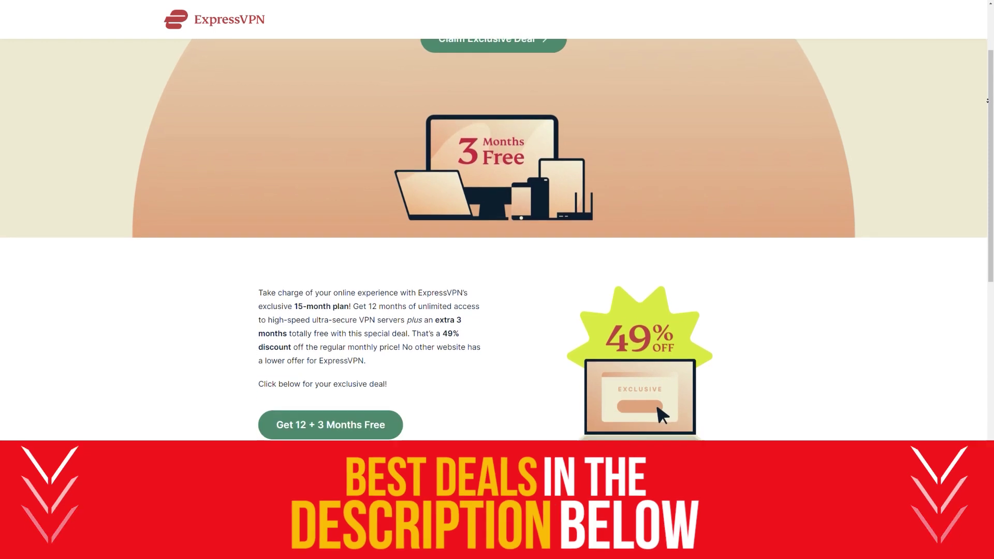
pyautogui.scroll(-2, 494, 239)
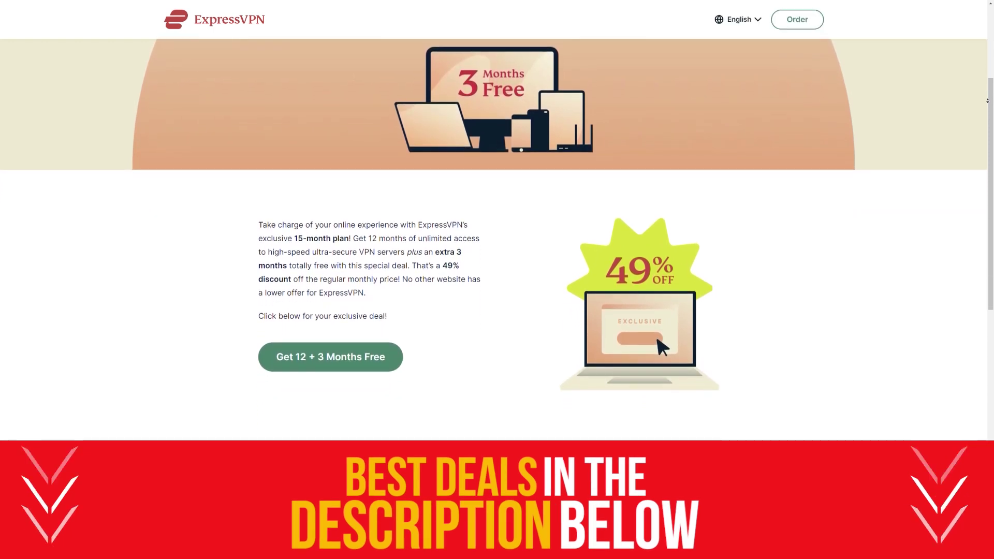
pyautogui.scroll(-2, 494, 238)
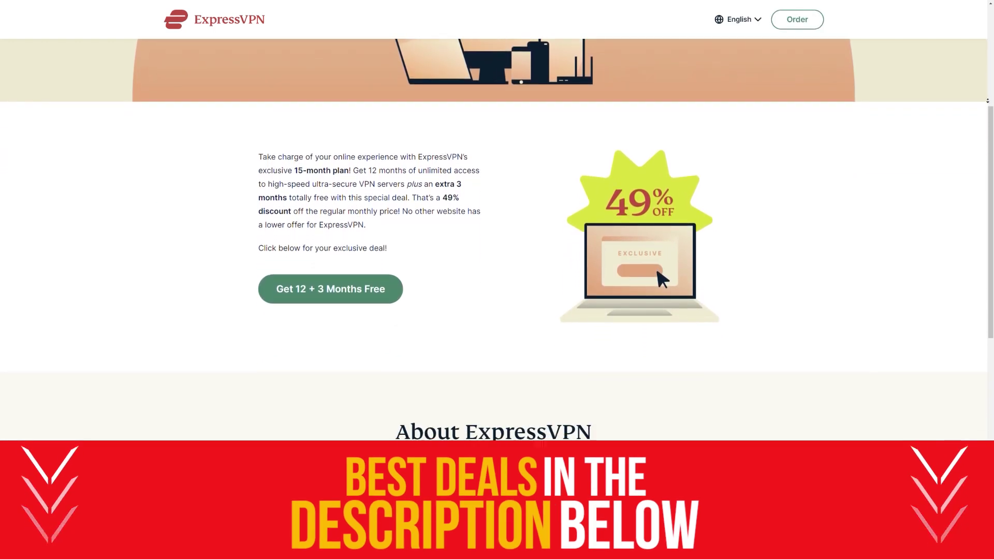
pyautogui.scroll(-2, 494, 238)
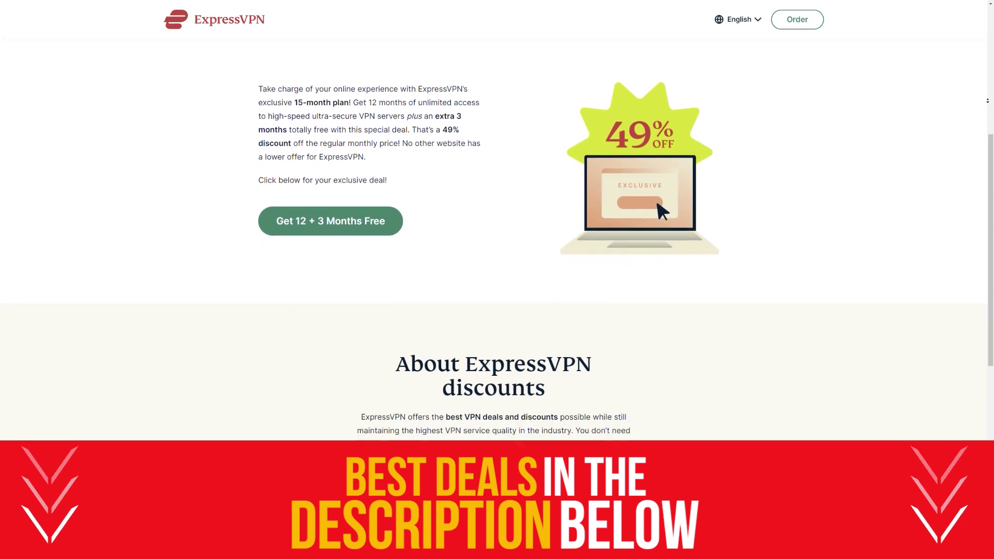
pyautogui.scroll(-2, 494, 238)
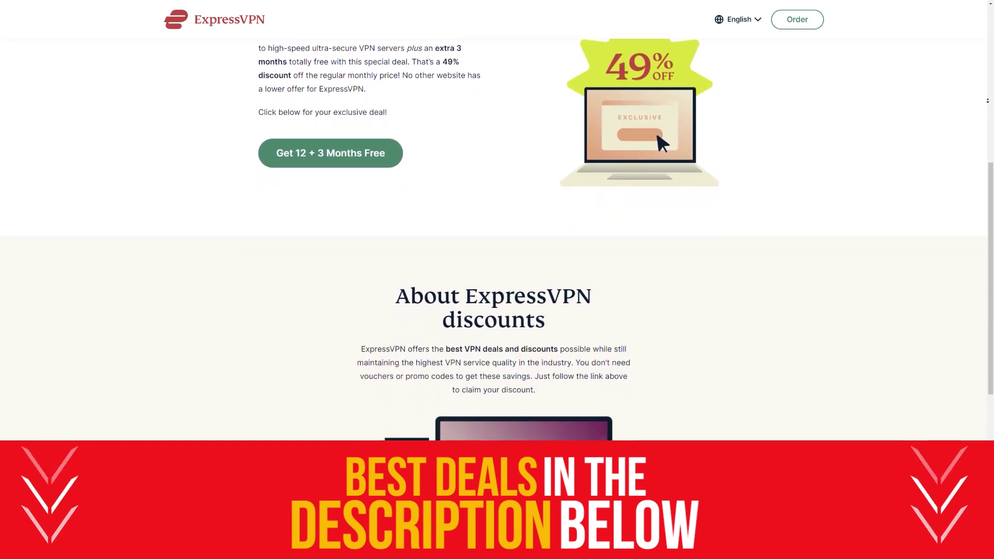
pyautogui.scroll(-2, 494, 238)
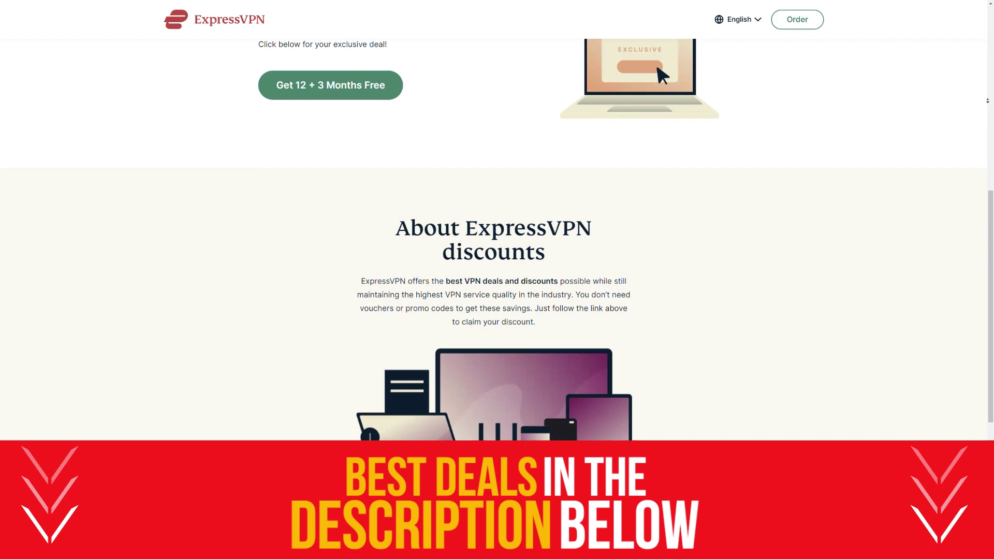
pyautogui.scroll(-2, 494, 238)
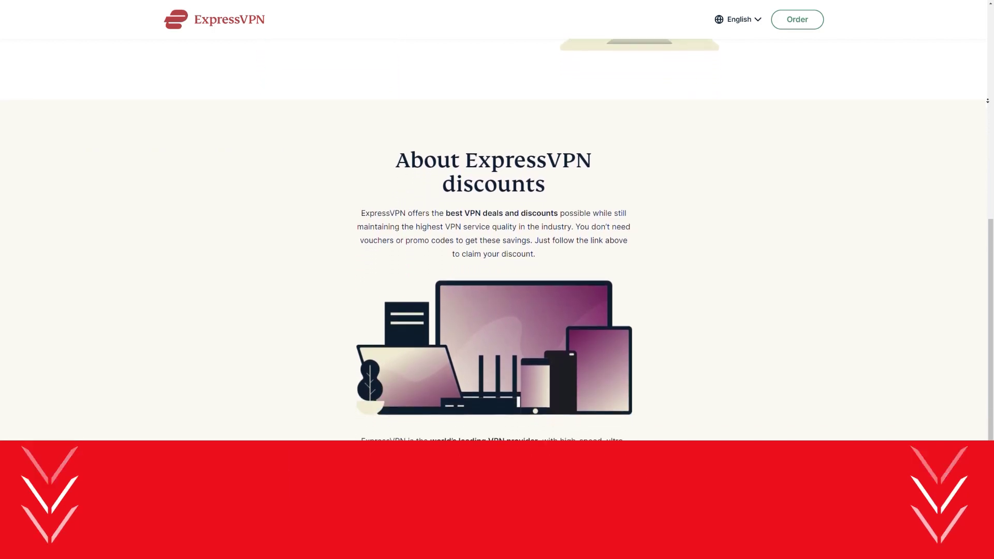
pyautogui.scroll(-2, 494, 238)
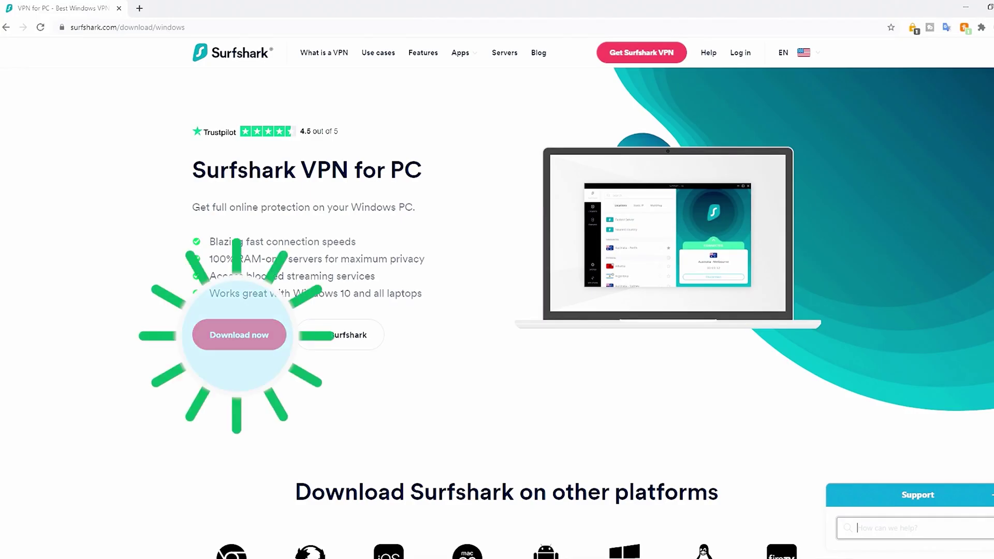
# Download SurfsharkSetup.exe for Windows and run the installer
pyautogui.click(238, 335)
pyautogui.click(29, 543)
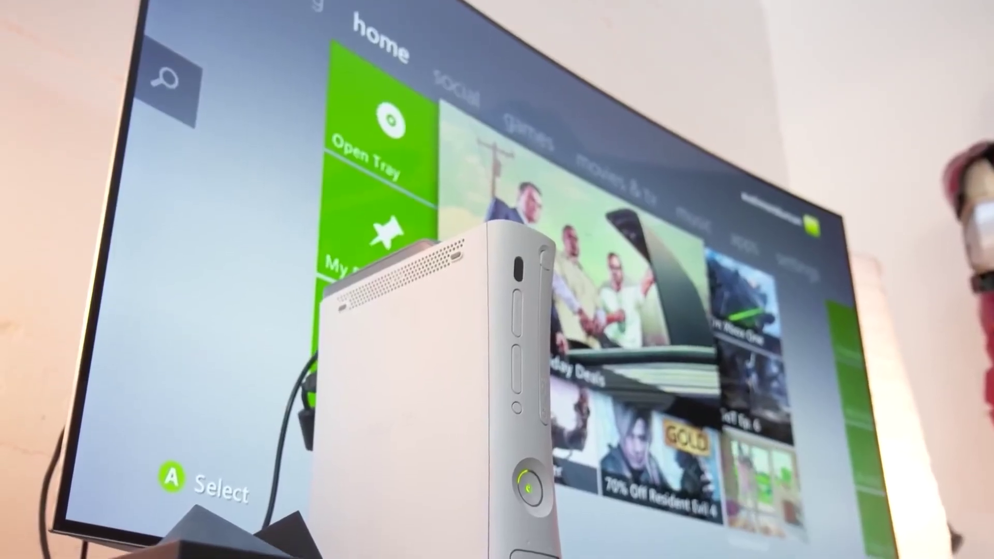
# Open the Ethernet 2 adapter's properties to its Sharing options
pyautogui.click(982, 553)
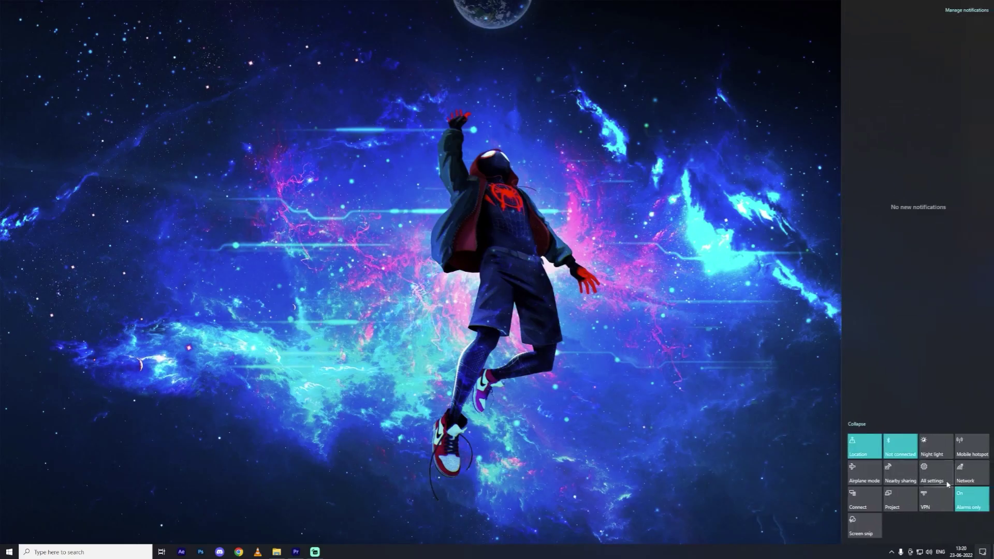
pyautogui.click(957, 472)
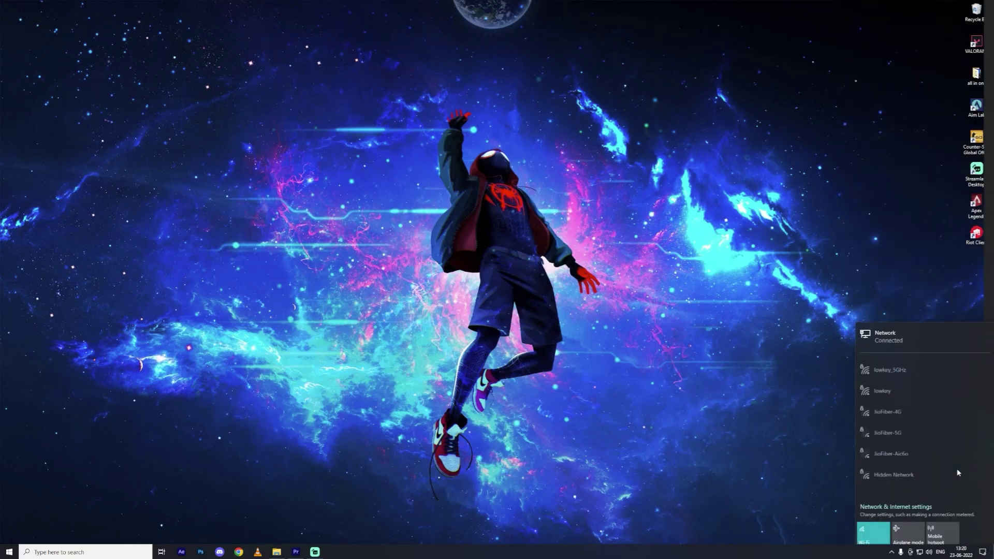
pyautogui.click(896, 503)
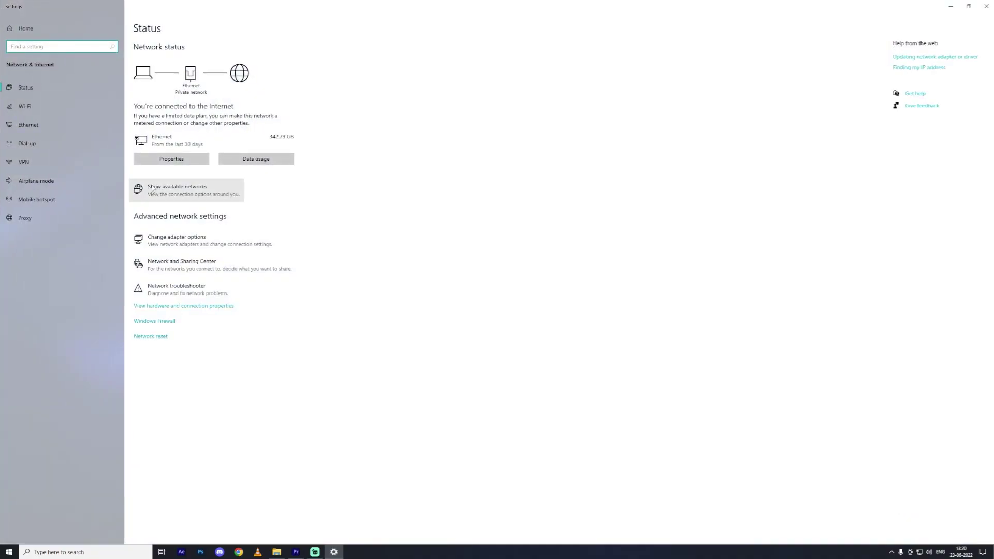
pyautogui.click(251, 244)
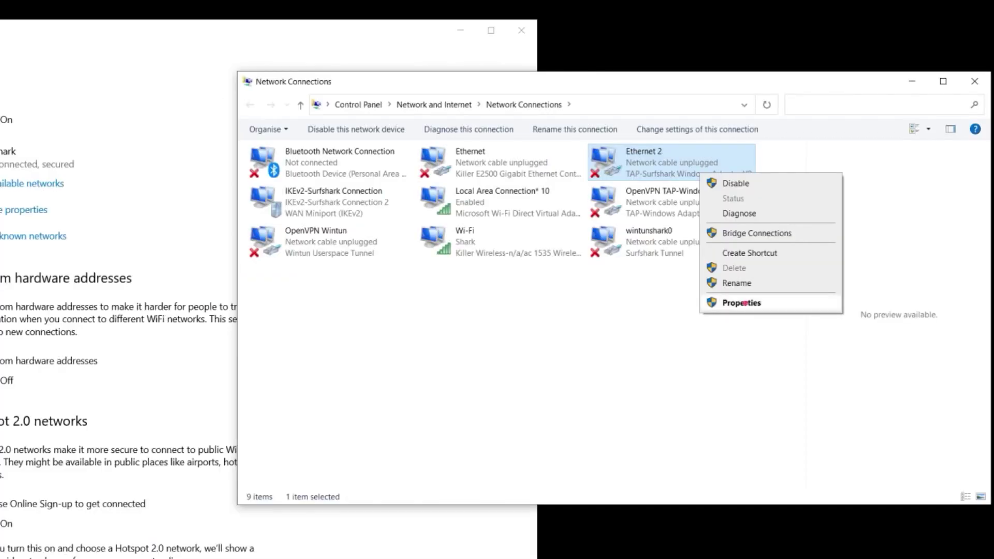
pyautogui.click(744, 303)
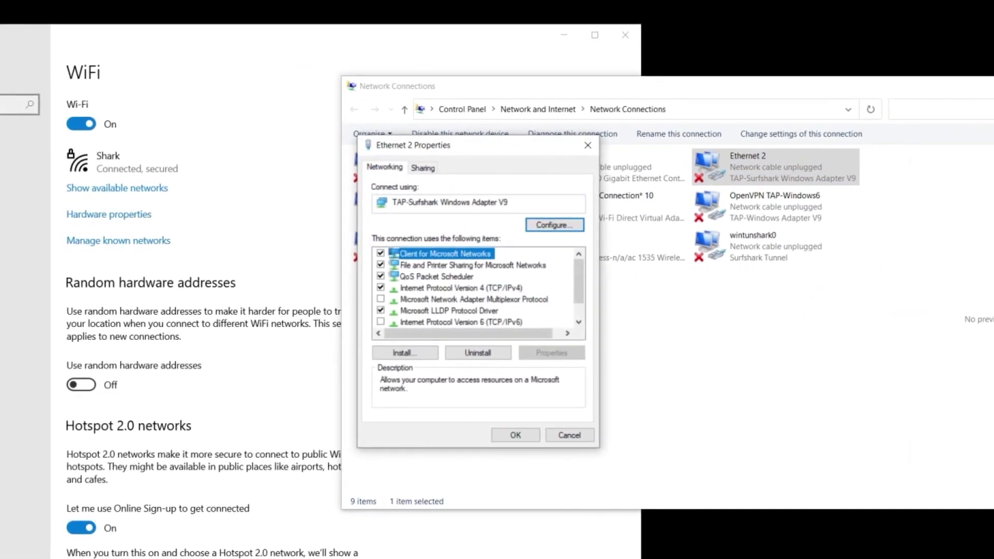
pyautogui.click(423, 167)
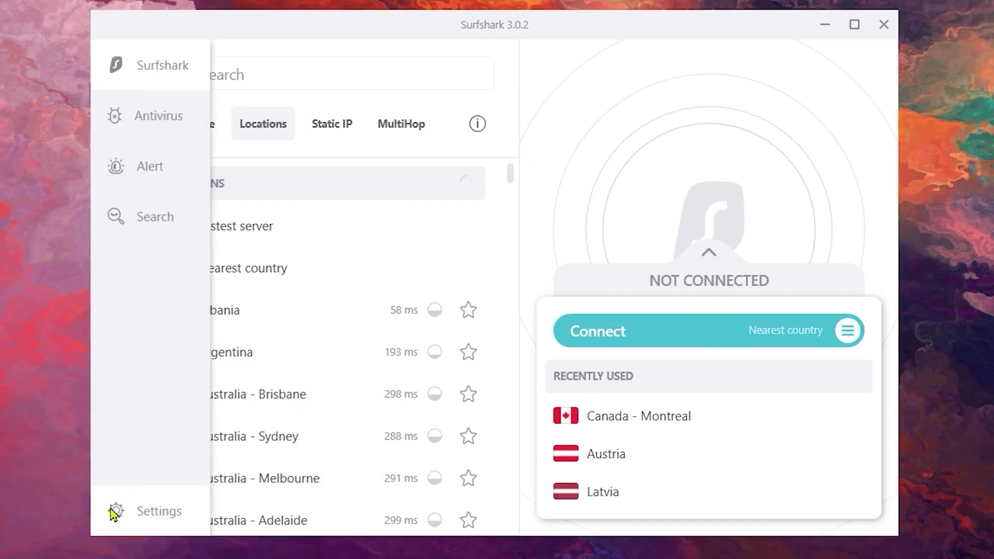
# Review the VPN protocol choices under Surfshark's advanced settings
pyautogui.click(115, 512)
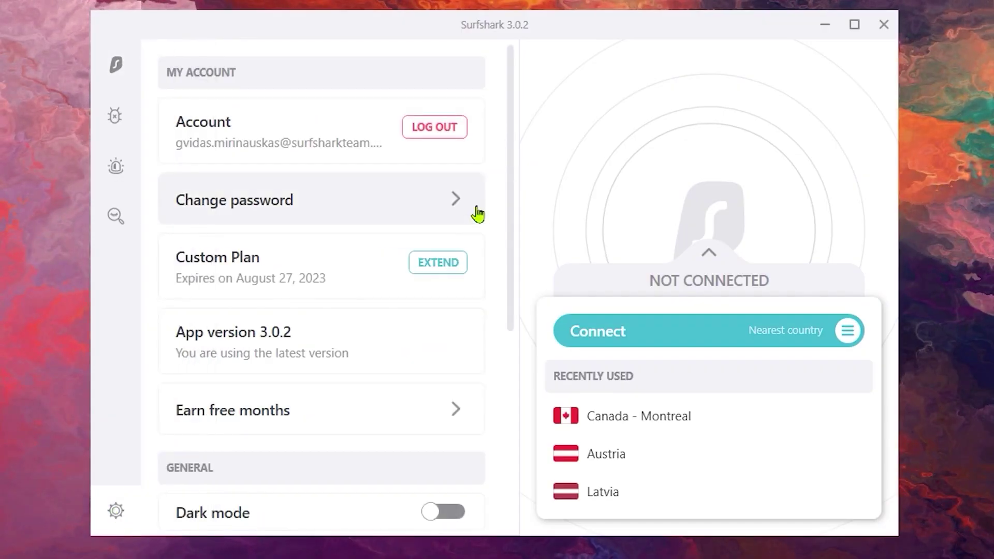
pyautogui.moveTo(515, 188); pyautogui.dragTo(492, 384)
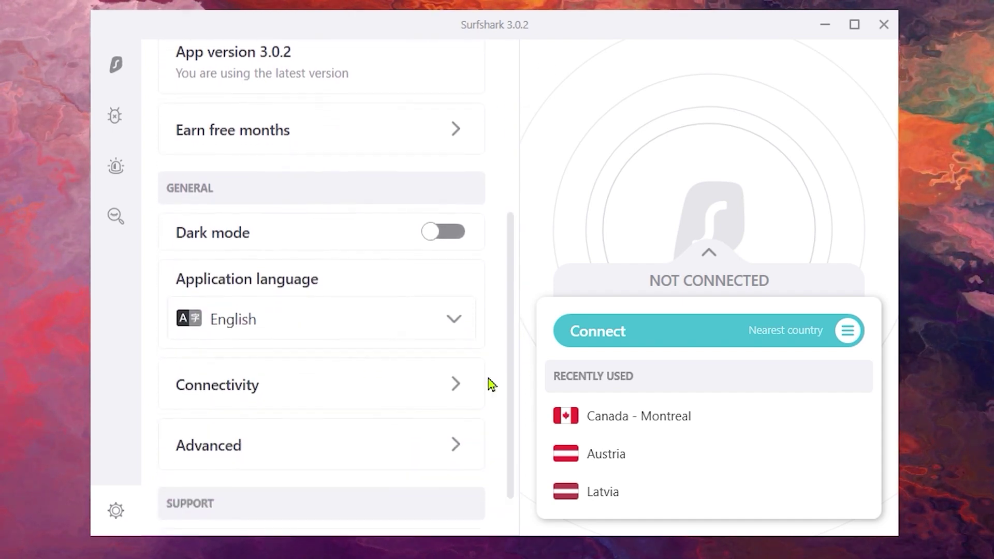
pyautogui.click(460, 446)
pyautogui.click(465, 184)
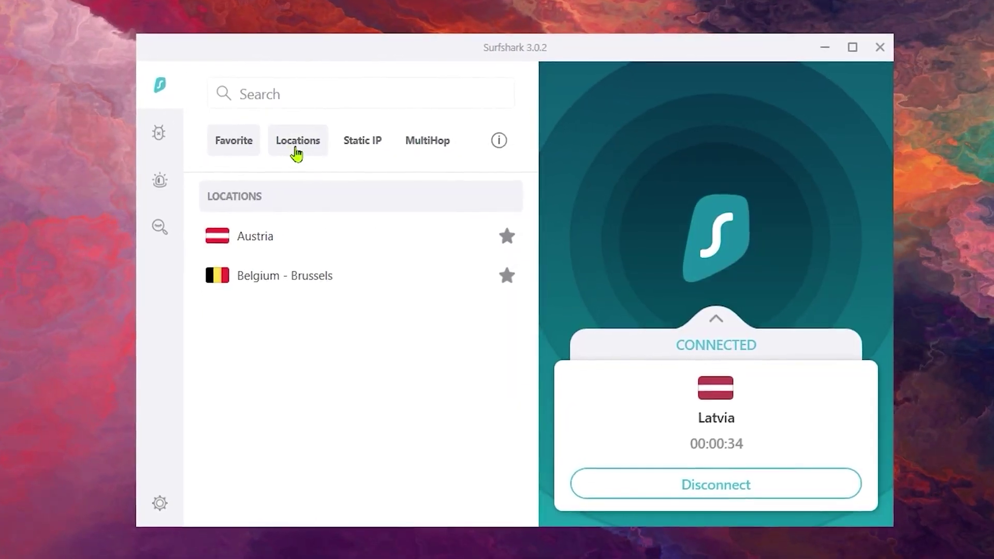
# Connect Surfshark to the Austria server from the full locations list
pyautogui.click(298, 152)
pyautogui.scroll(-1, 361, 213)
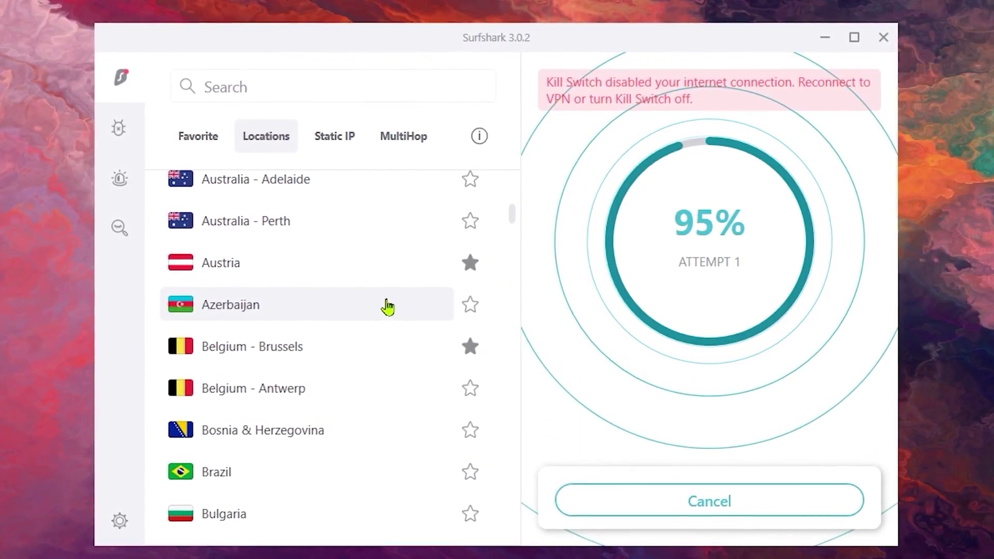
pyautogui.scroll(-3, 383, 304)
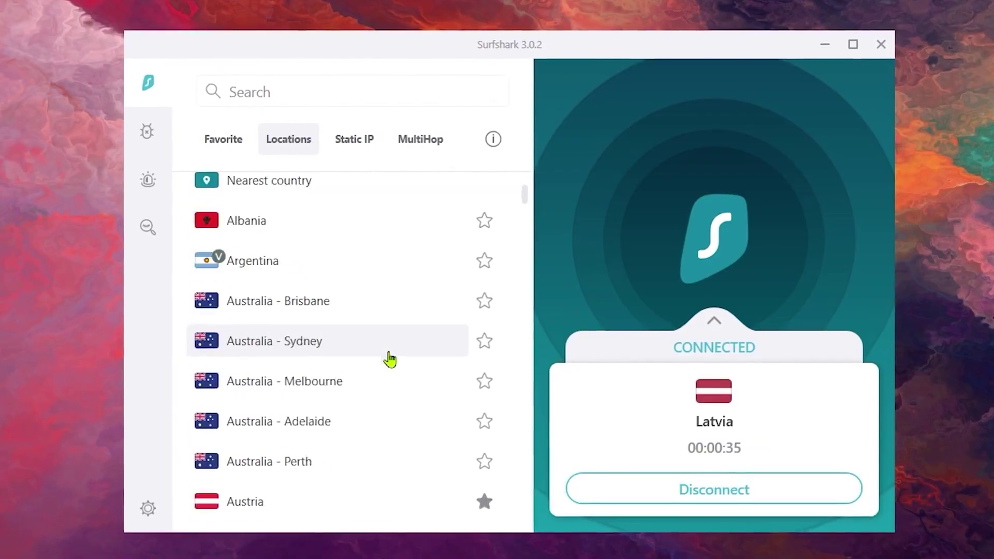
pyautogui.scroll(-5, 388, 360)
pyautogui.click(326, 264)
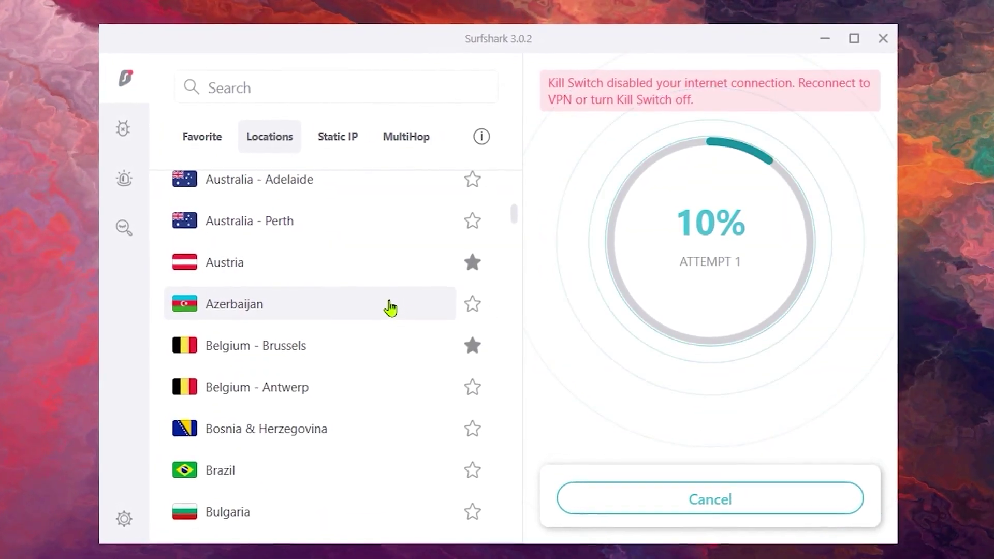
pyautogui.scroll(-3, 383, 303)
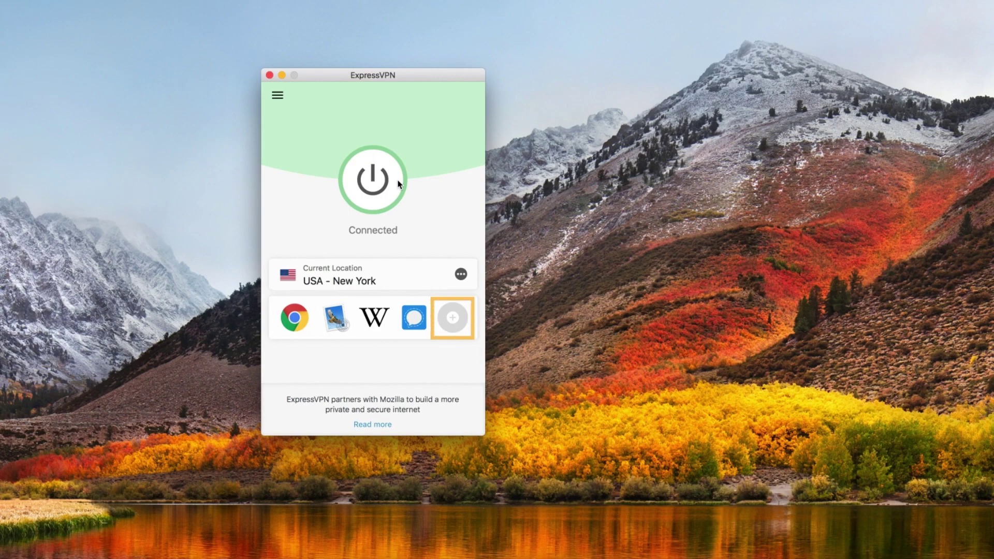
pyautogui.click(452, 323)
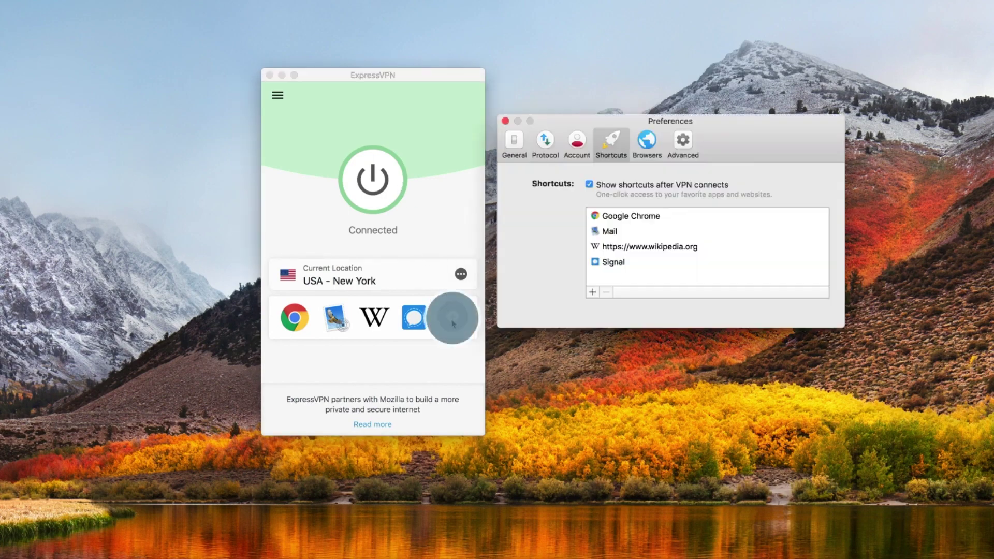
pyautogui.click(505, 121)
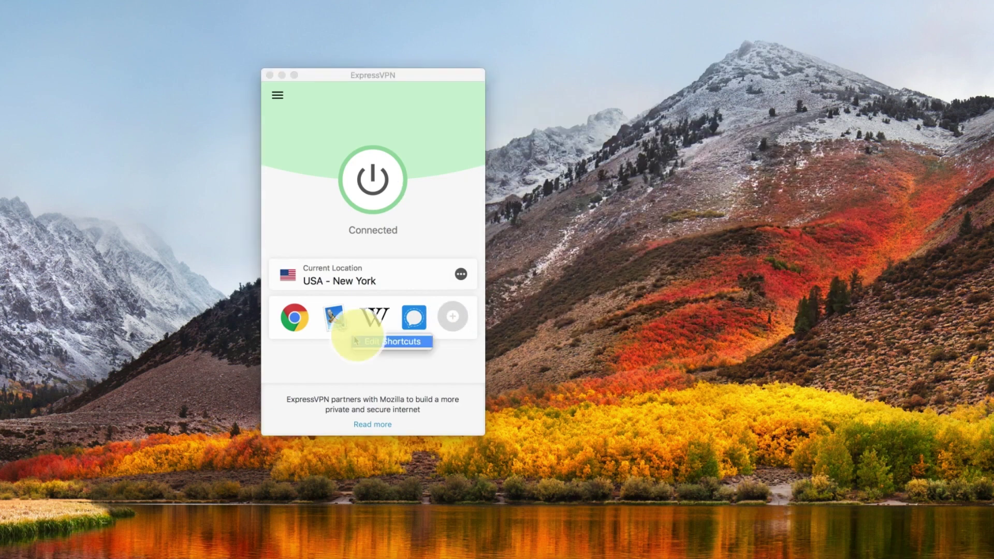